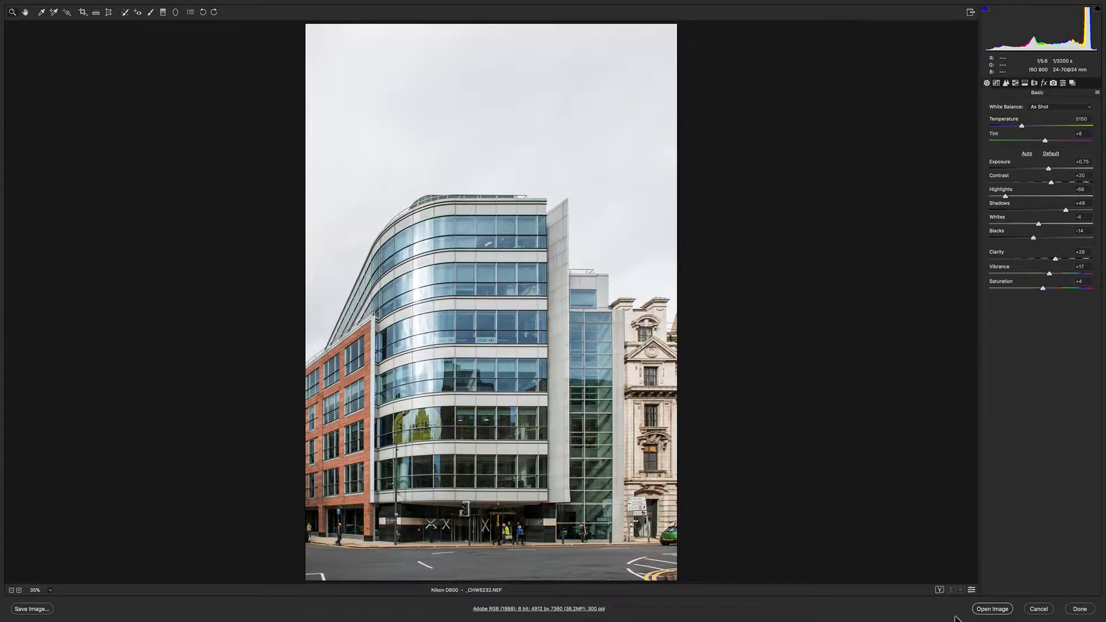
Open the developed building photo in Photoshop, and open blue_sky_05.jpg from Bridge.
{"action": "left_click", "coordinate": [993, 611]}
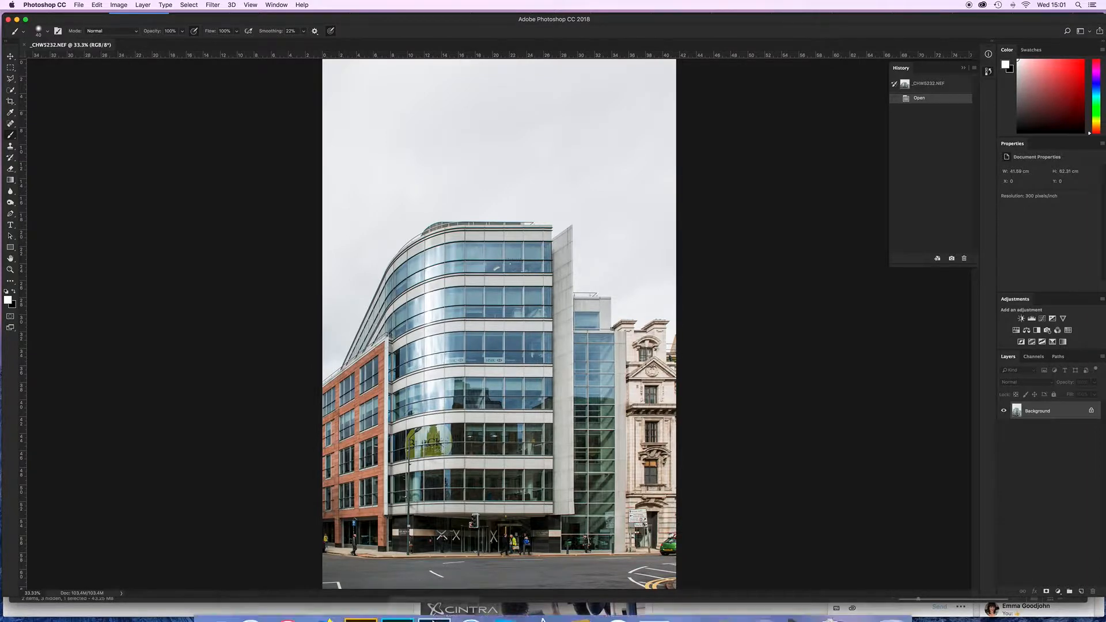
{"action": "mouse_move", "coordinate": [369, 611]}
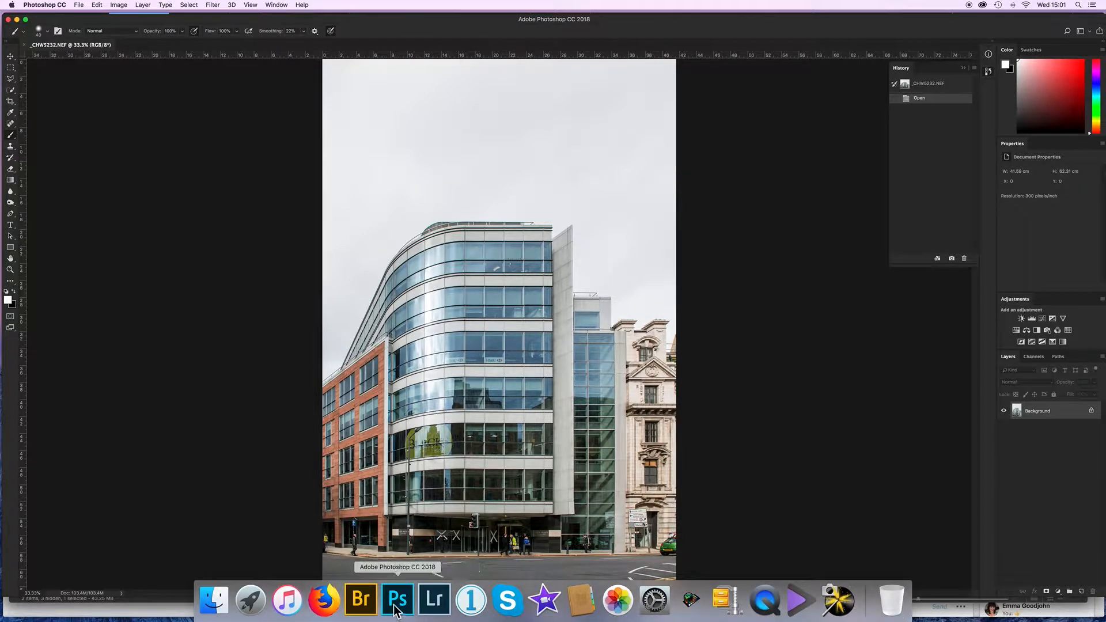
{"action": "left_click", "coordinate": [362, 600]}
{"action": "double_click", "coordinate": [209, 102]}
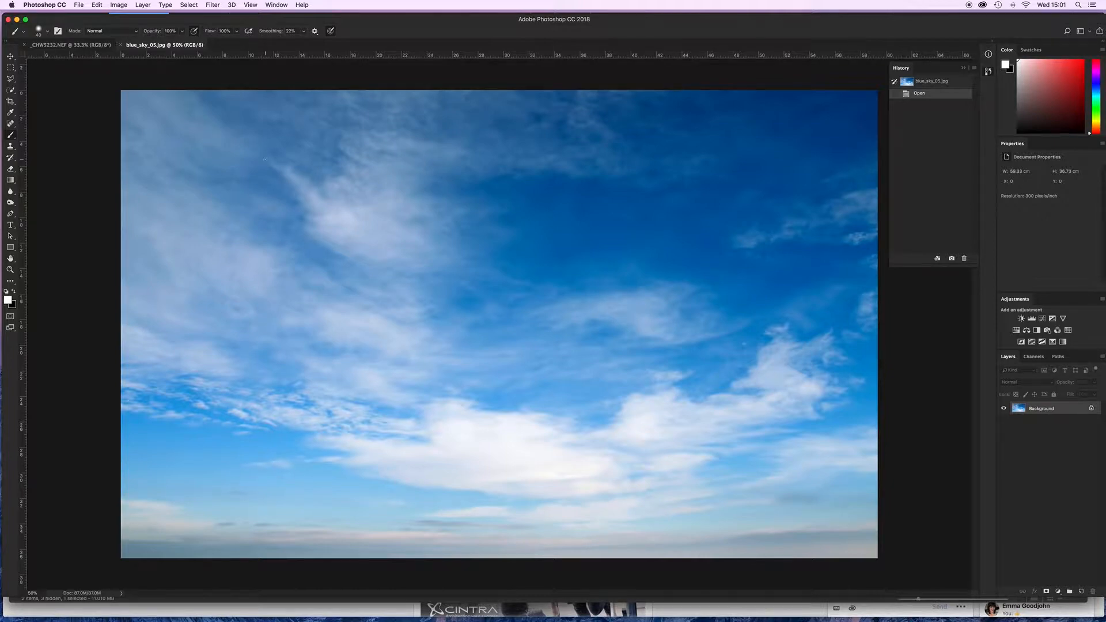
Select the entire sky image and move it into the building document, accepting the colour profile conversion.
{"action": "key", "text": "super+a"}
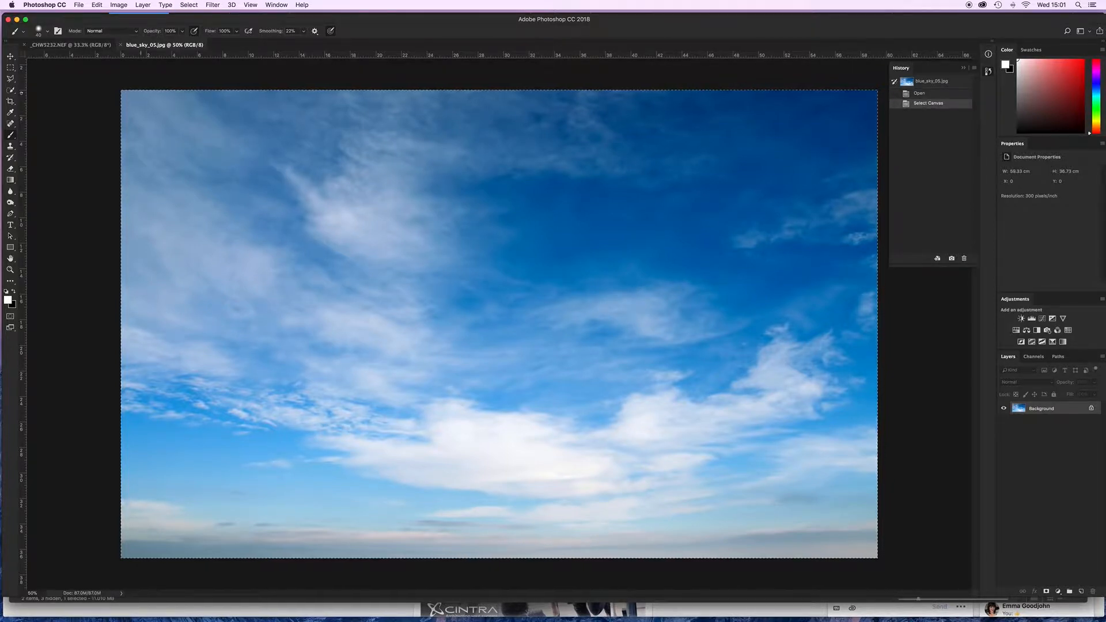
{"action": "key", "text": "v"}
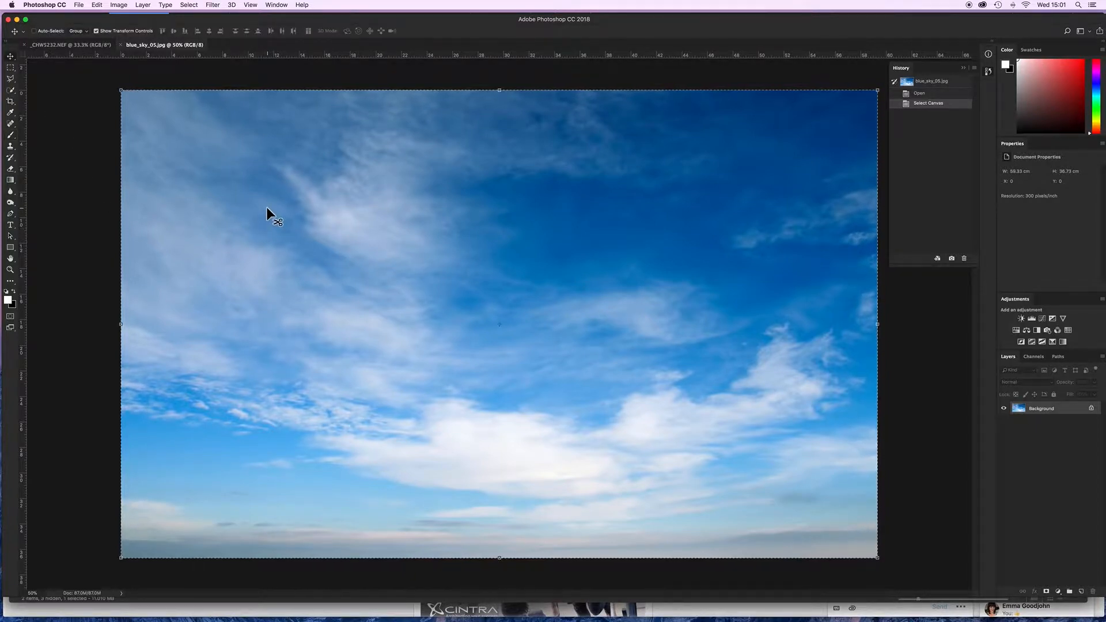
{"action": "left_click_drag", "start_coordinate": [266, 209], "coordinate": [439, 168]}
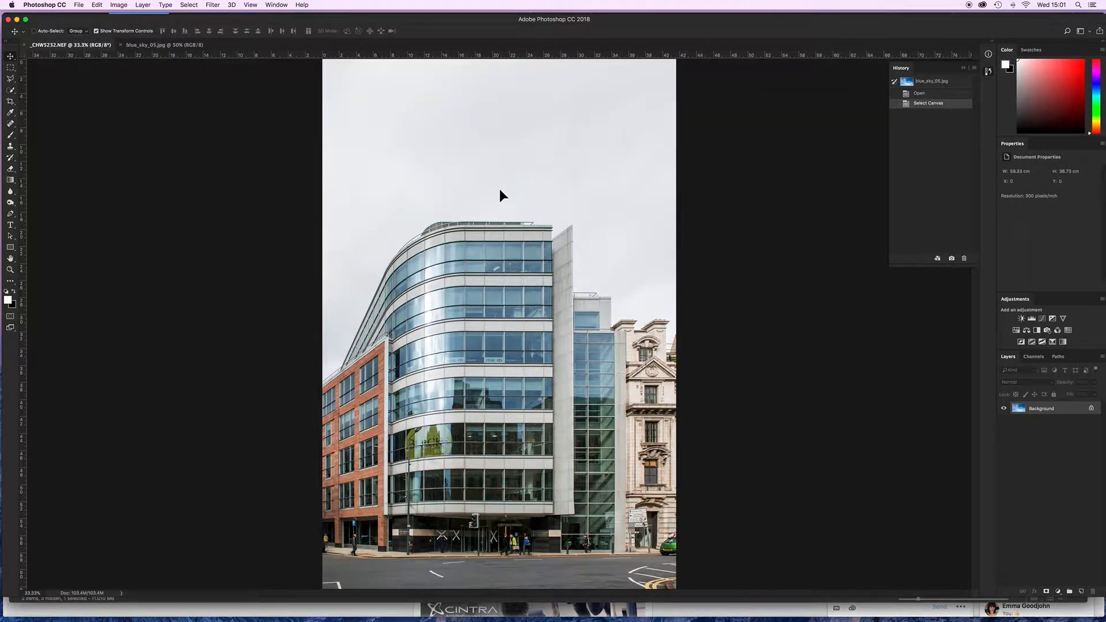
{"action": "left_click_drag", "start_coordinate": [500, 190], "coordinate": [500, 191]}
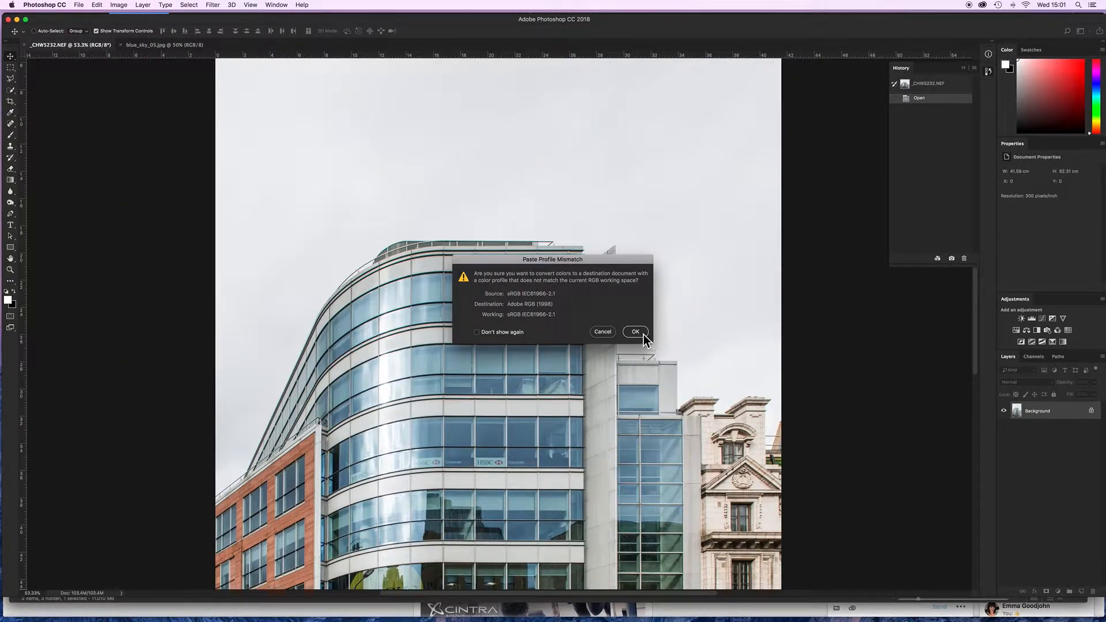
{"action": "left_click", "coordinate": [637, 332]}
Reposition the sky layer and stretch it vertically so it covers the whole upper part of the building photo, applying the transform.
{"action": "left_click_drag", "start_coordinate": [509, 256], "coordinate": [346, 224]}
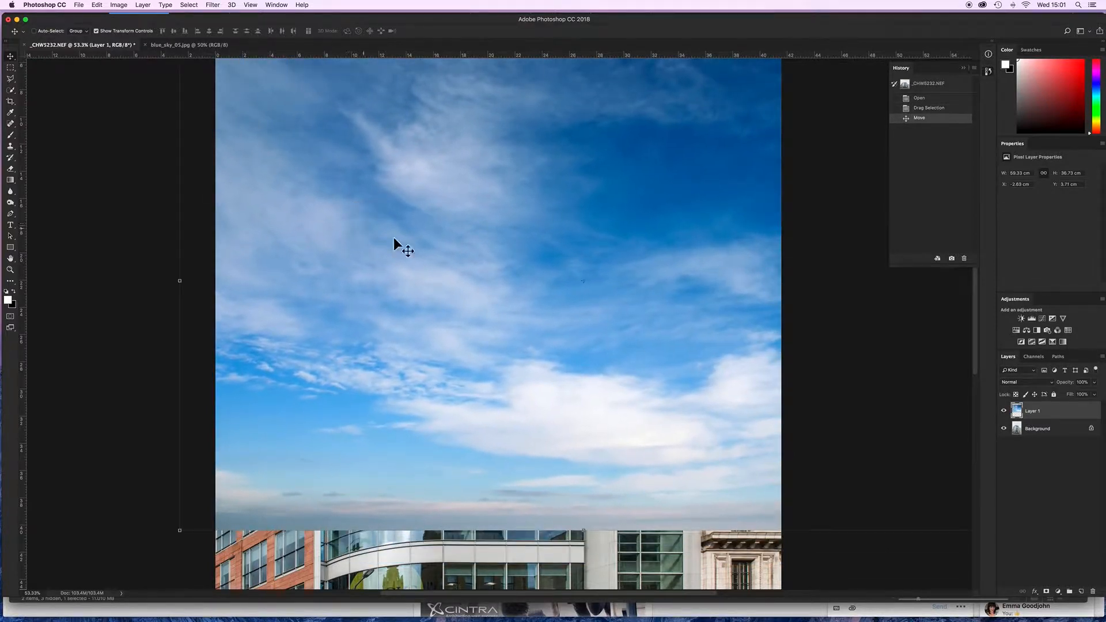
{"action": "key", "text": "super+0"}
{"action": "scroll", "coordinate": [603, 228], "scroll_direction": "down", "scroll_amount": 5}
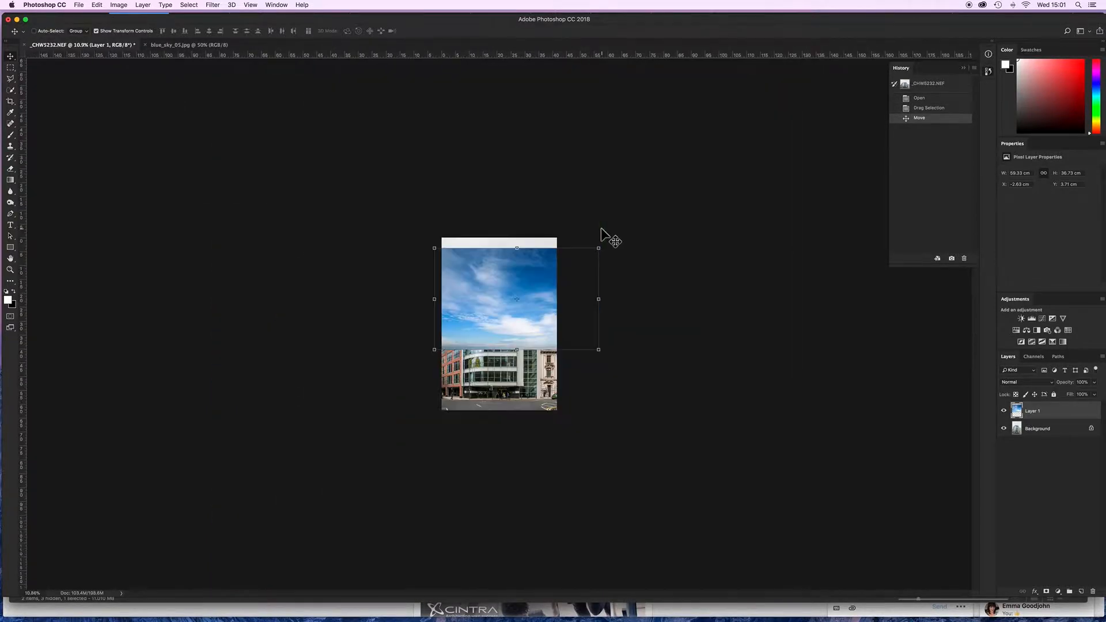
{"action": "left_click_drag", "start_coordinate": [517, 248], "coordinate": [517, 229]}
{"action": "mouse_move", "coordinate": [511, 285]}
{"action": "left_mouse_down"}
{"action": "mouse_move", "coordinate": [493, 269]}
{"action": "mouse_move", "coordinate": [499, 258]}
{"action": "mouse_move", "coordinate": [494, 281]}
{"action": "left_mouse_up"}
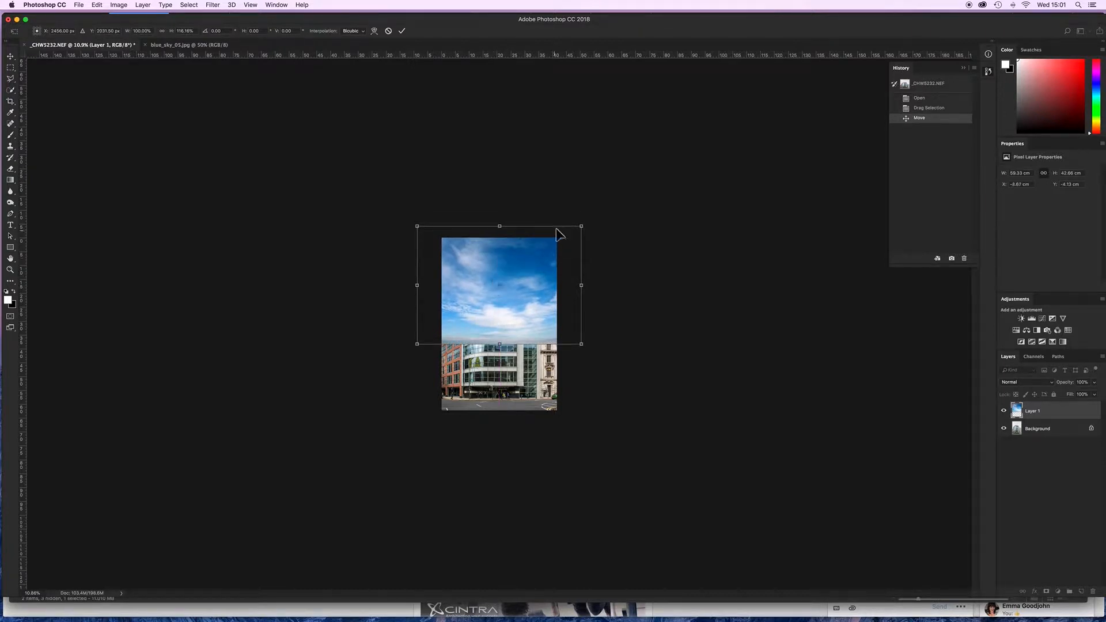
{"action": "left_click", "coordinate": [403, 29]}
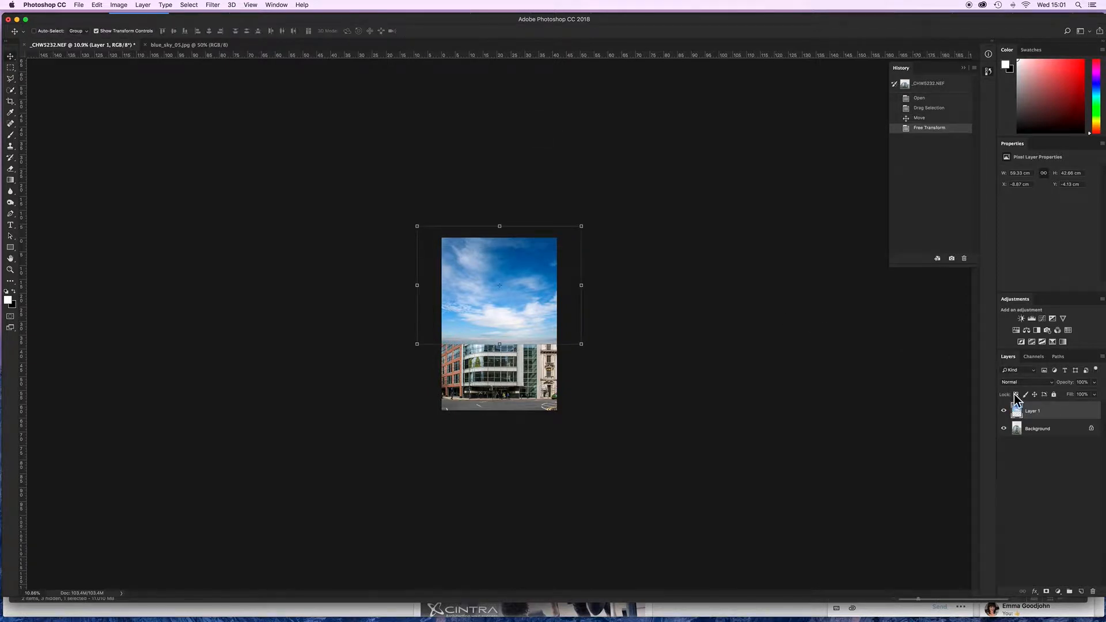
{"action": "key", "text": "super+0"}
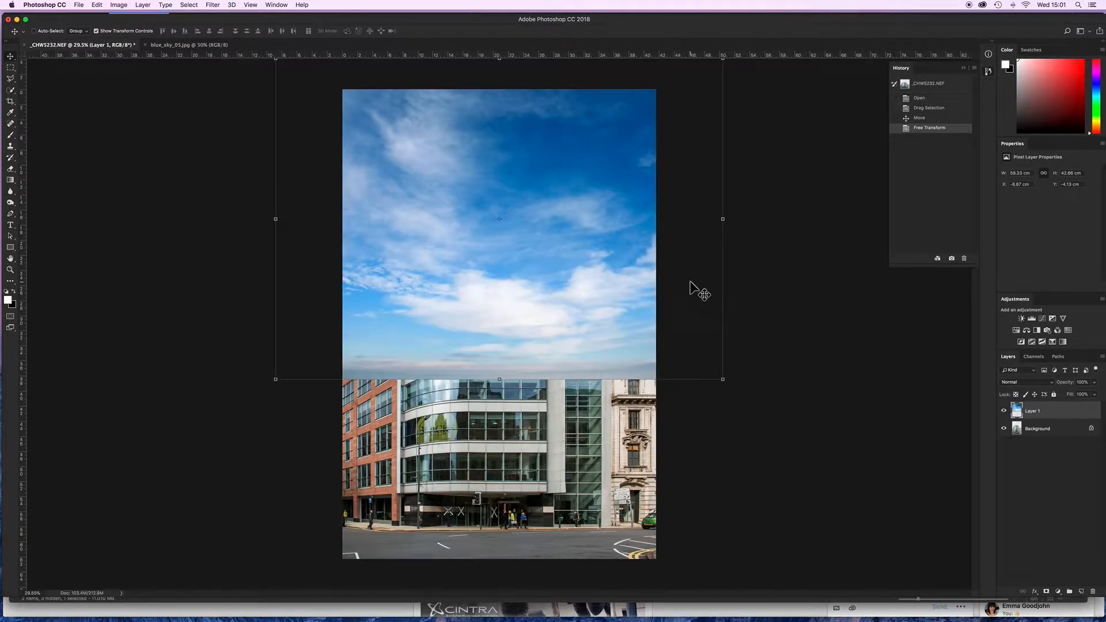
Add a Levels adjustment layer with midtones at 1.32 and a Hue/Saturation adjustment layer with Saturation at -26.
{"action": "left_click", "coordinate": [1032, 318]}
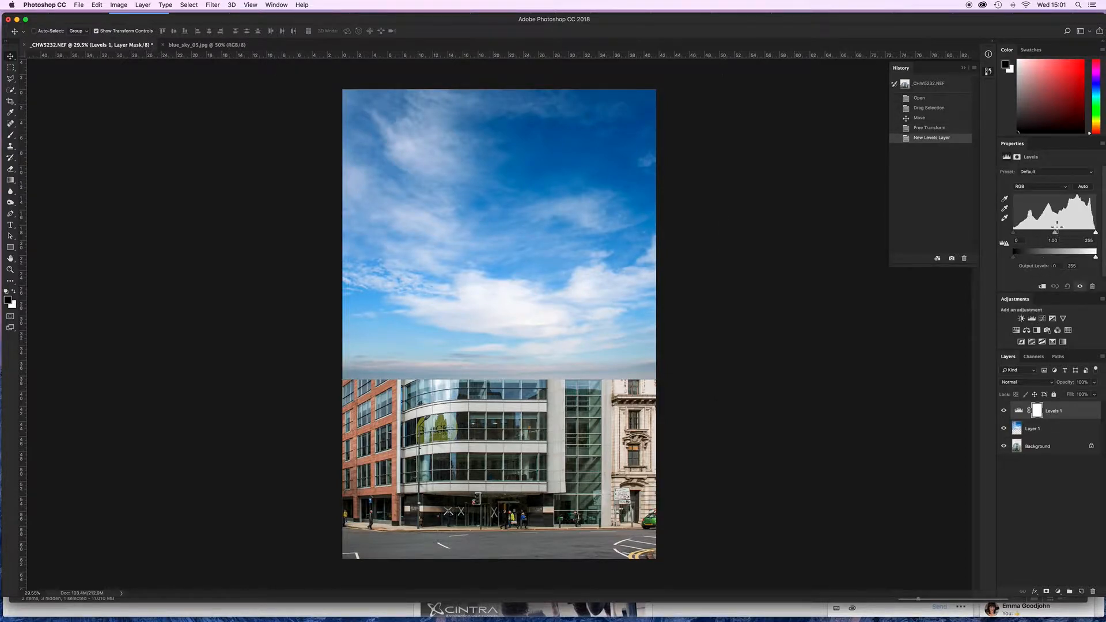
{"action": "left_click_drag", "start_coordinate": [1053, 233], "coordinate": [1047, 233]}
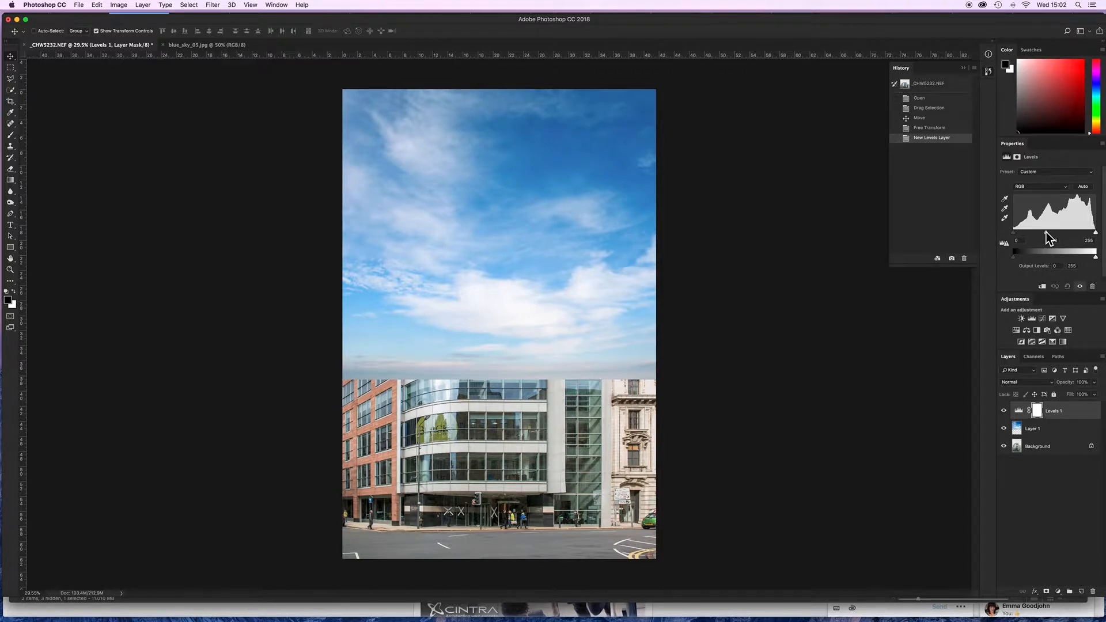
{"action": "left_click_drag", "start_coordinate": [1047, 232], "coordinate": [1047, 233]}
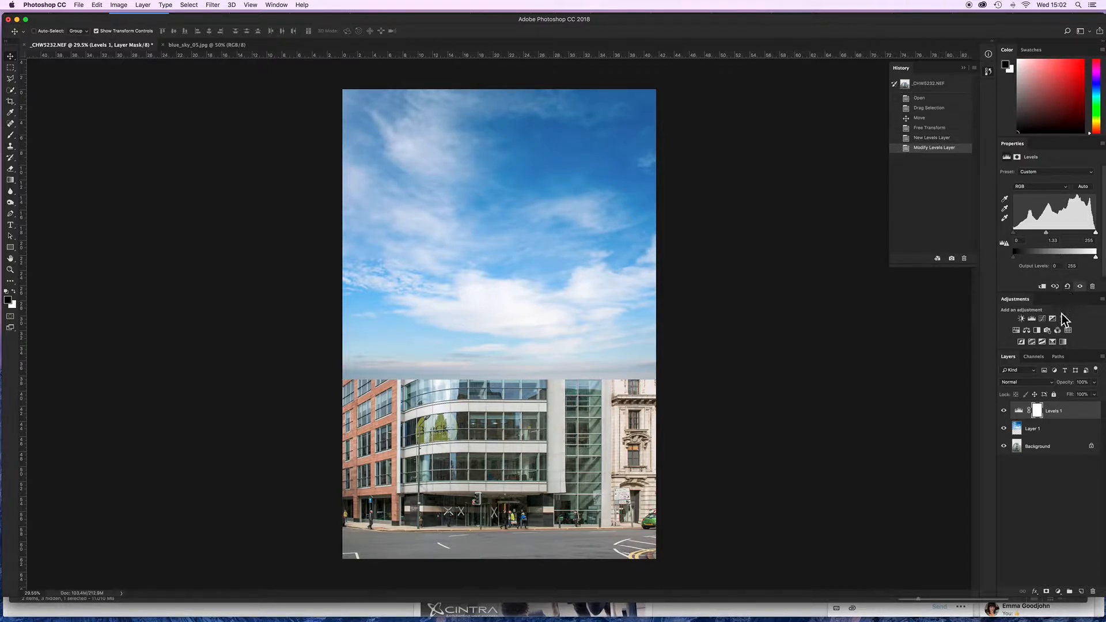
{"action": "left_click", "coordinate": [1019, 329]}
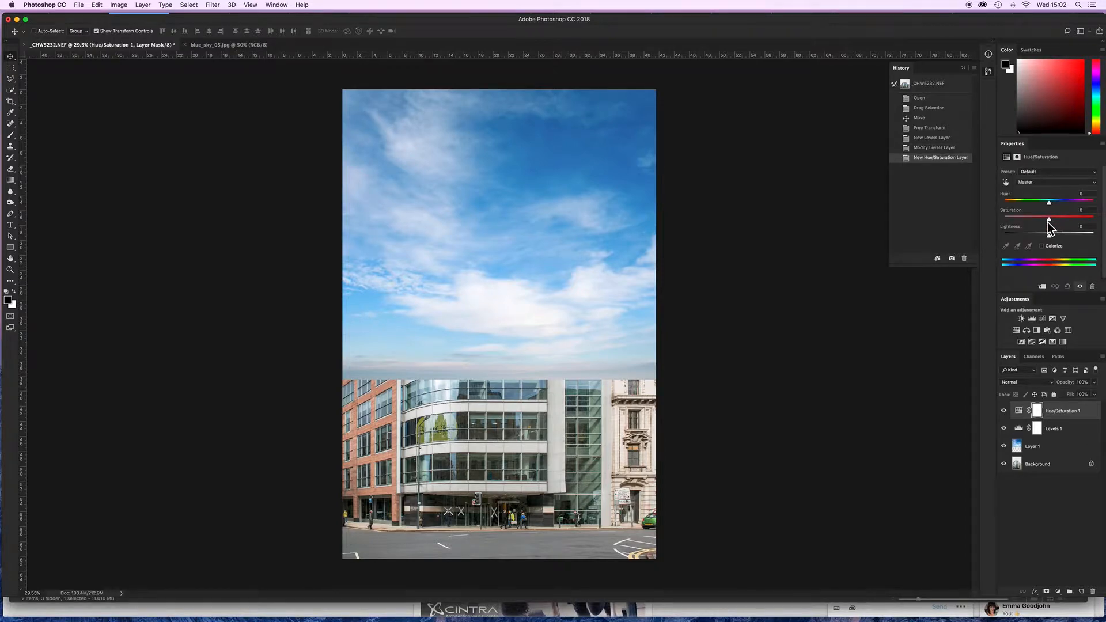
{"action": "left_click_drag", "start_coordinate": [1049, 220], "coordinate": [1037, 219]}
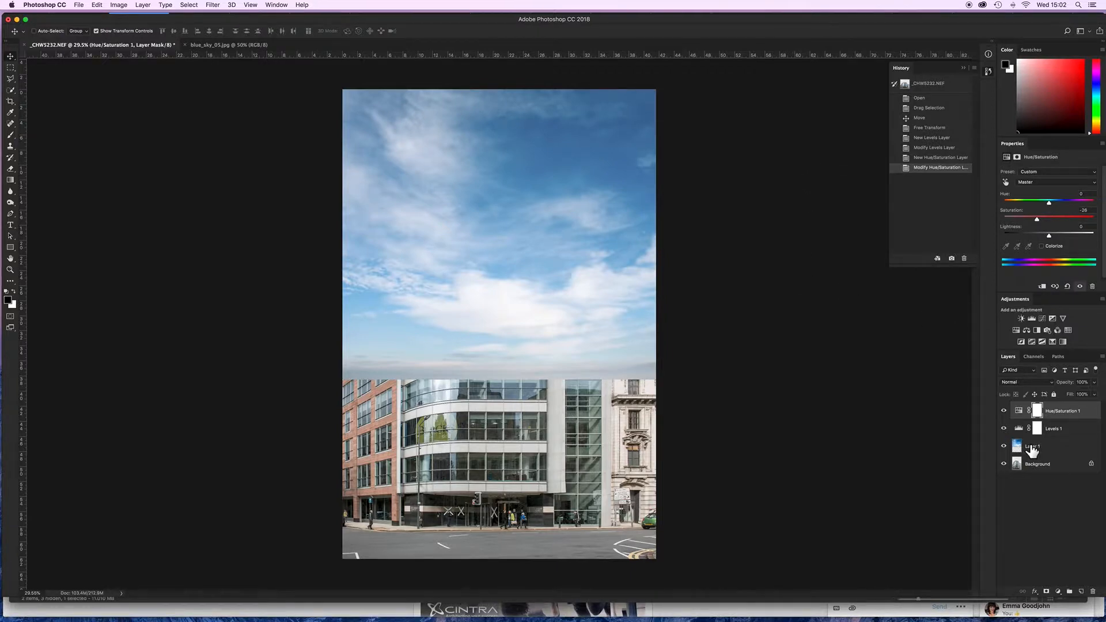
In the sky layer's Blend If options, raise the Underlying Layer black point to 214 and split it for a softer transition.
{"action": "left_click", "coordinate": [1032, 450]}
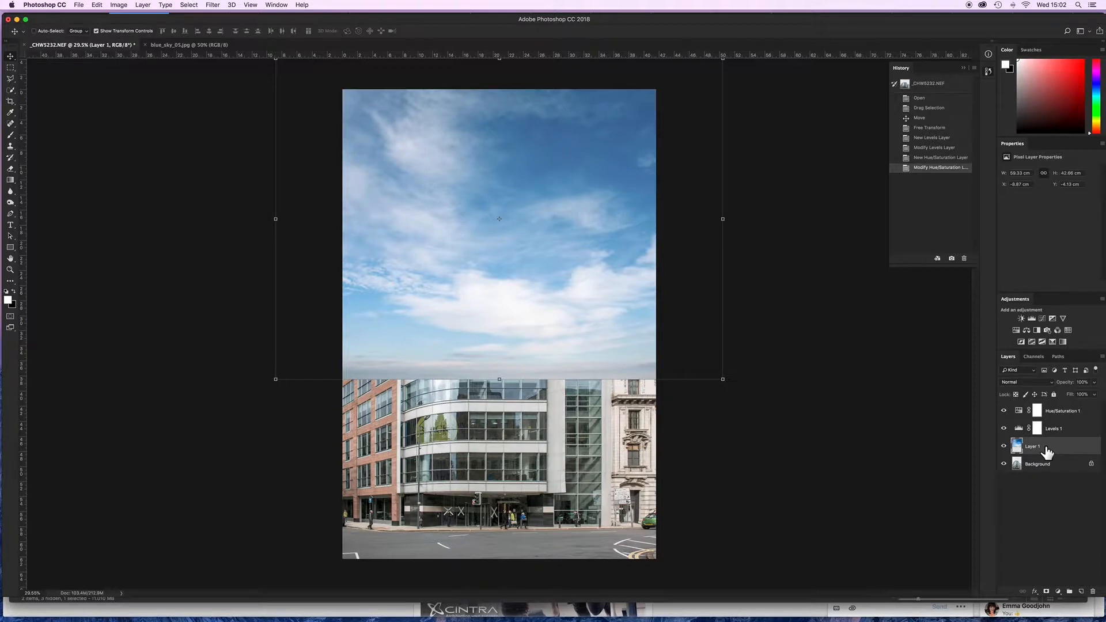
{"action": "mouse_move", "coordinate": [1047, 451]}
{"action": "left_mouse_down"}
{"action": "mouse_move", "coordinate": [1047, 409]}
{"action": "mouse_move", "coordinate": [1037, 459]}
{"action": "left_mouse_up"}
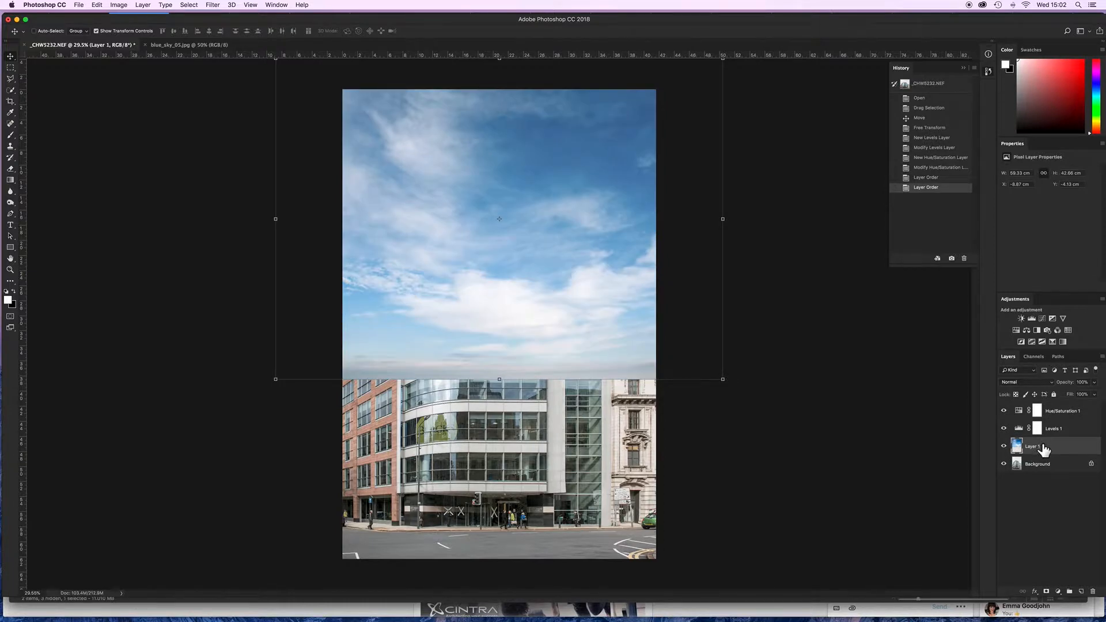
{"action": "double_click", "coordinate": [1043, 448]}
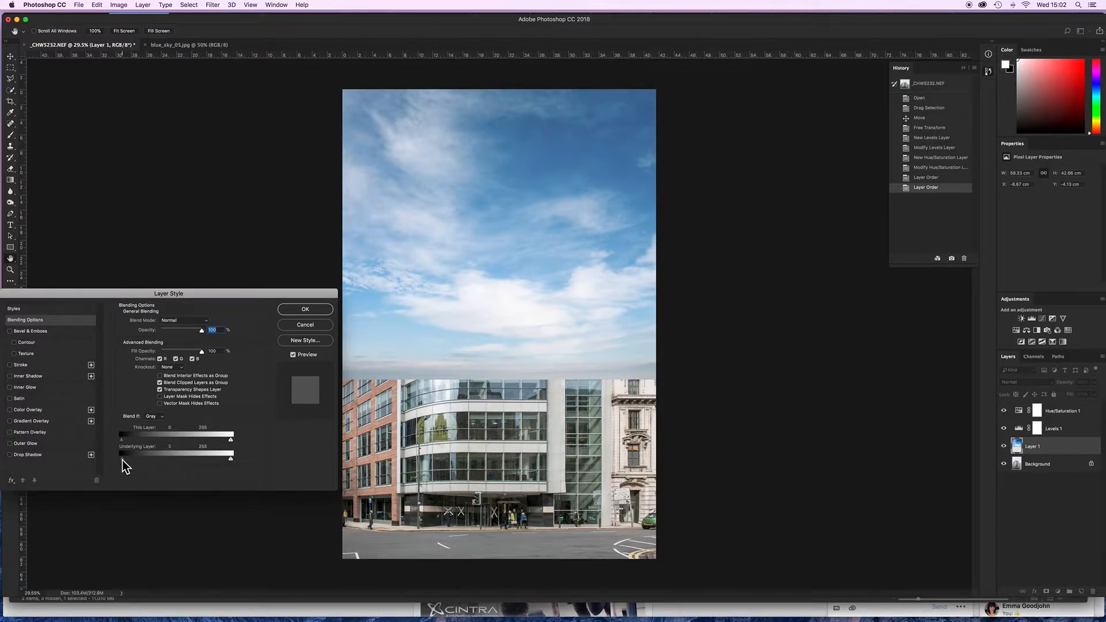
{"action": "left_click_drag", "start_coordinate": [136, 461], "coordinate": [213, 465]}
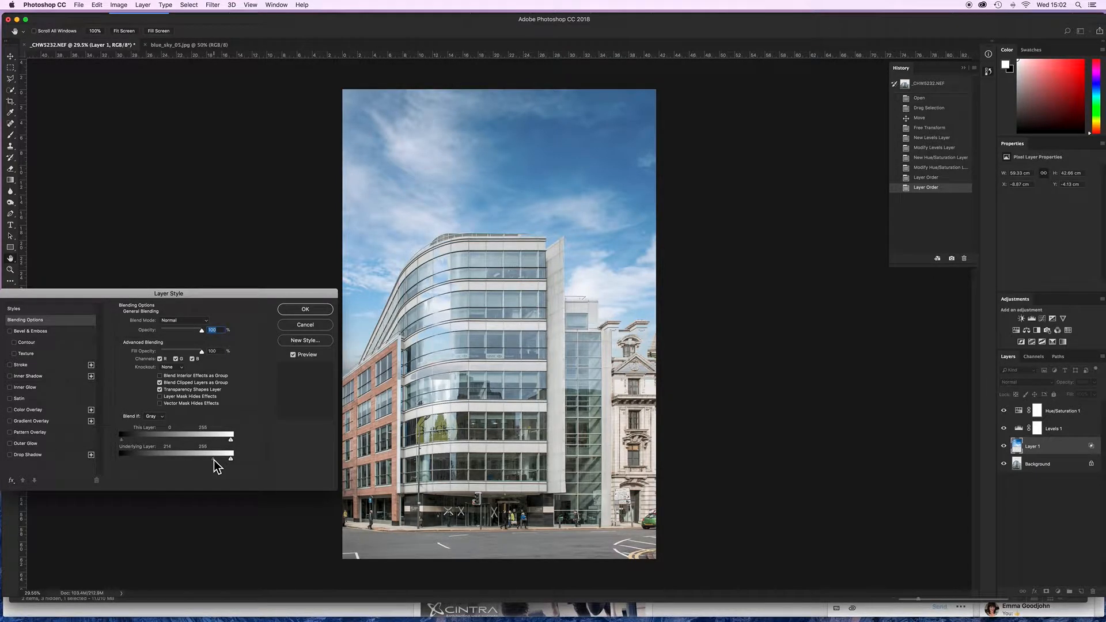
{"action": "key", "text": "alt"}
{"action": "left_click_drag", "start_coordinate": [214, 460], "coordinate": [218, 459]}
{"action": "left_click", "coordinate": [298, 310]}
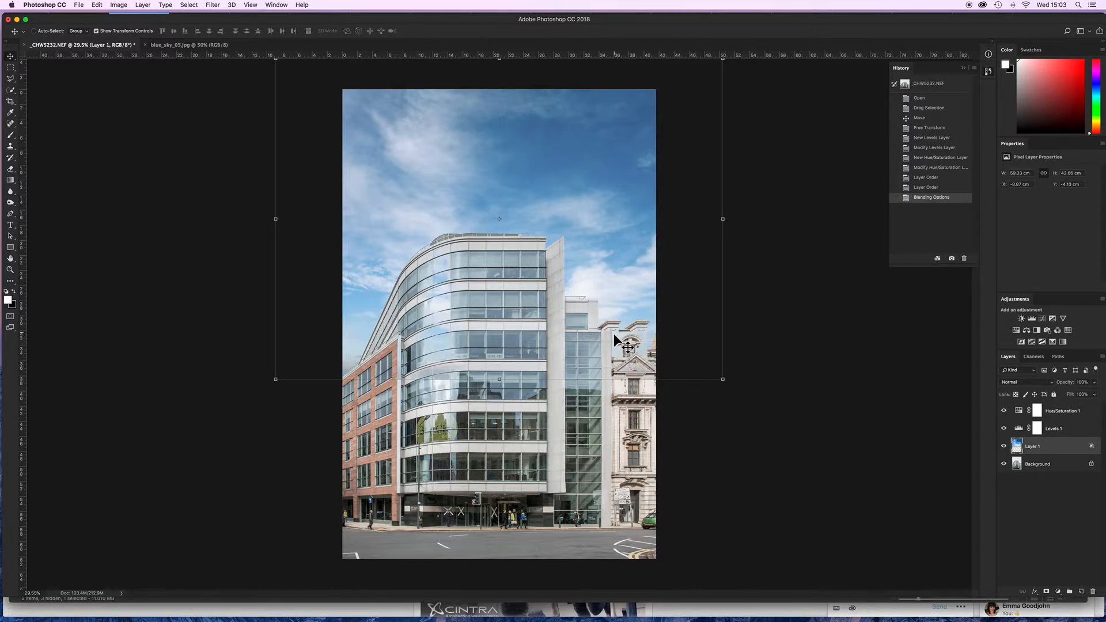
Add a layer mask to the sky layer and paint black over the building facades with a 700 px brush.
{"action": "left_click", "coordinate": [1047, 591]}
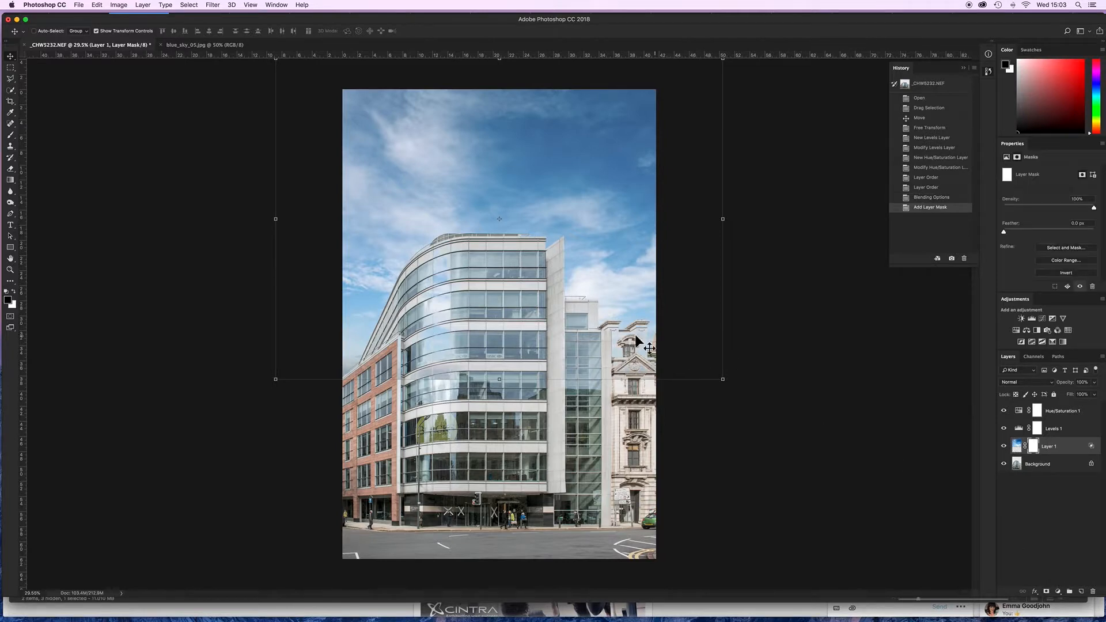
{"action": "key", "text": "b"}
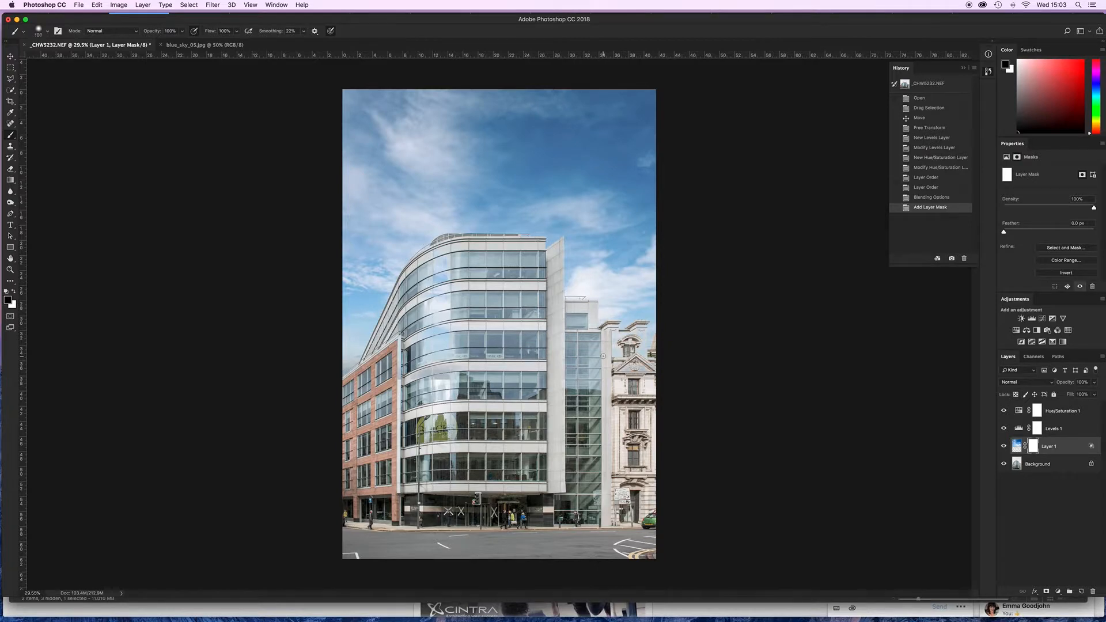
{"action": "key", "text": "bracketright"}
{"action": "key", "text": "bracketright"}
{"action": "key", "text": "bracketright"}
{"action": "key", "text": "bracketright"}
{"action": "key", "text": "bracketright"}
{"action": "key", "text": "bracketright"}
{"action": "key", "text": "bracketright"}
{"action": "key", "text": "bracketright"}
{"action": "key", "text": "bracketright"}
{"action": "key", "text": "bracketright"}
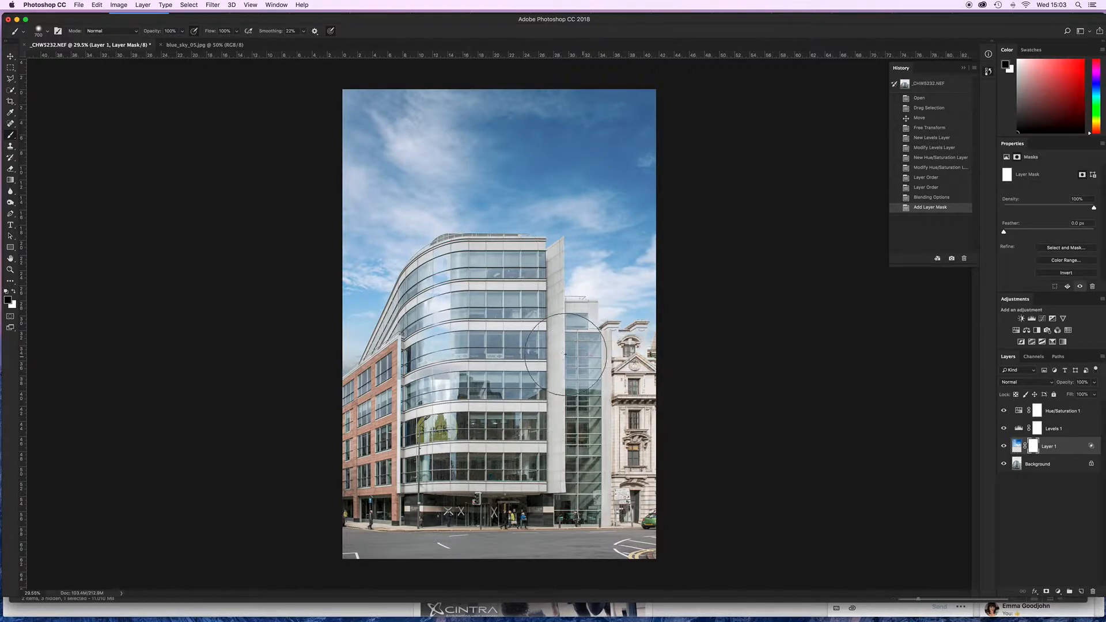
{"action": "mouse_move", "coordinate": [565, 353]}
{"action": "left_mouse_down"}
{"action": "mouse_move", "coordinate": [542, 340]}
{"action": "mouse_move", "coordinate": [529, 303]}
{"action": "mouse_move", "coordinate": [444, 269]}
{"action": "mouse_move", "coordinate": [424, 289]}
{"action": "mouse_move", "coordinate": [442, 294]}
{"action": "mouse_move", "coordinate": [416, 317]}
{"action": "mouse_move", "coordinate": [459, 327]}
{"action": "mouse_move", "coordinate": [414, 343]}
{"action": "mouse_move", "coordinate": [412, 353]}
{"action": "mouse_move", "coordinate": [443, 361]}
{"action": "mouse_move", "coordinate": [407, 388]}
{"action": "mouse_move", "coordinate": [437, 396]}
{"action": "mouse_move", "coordinate": [371, 393]}
{"action": "left_mouse_up"}
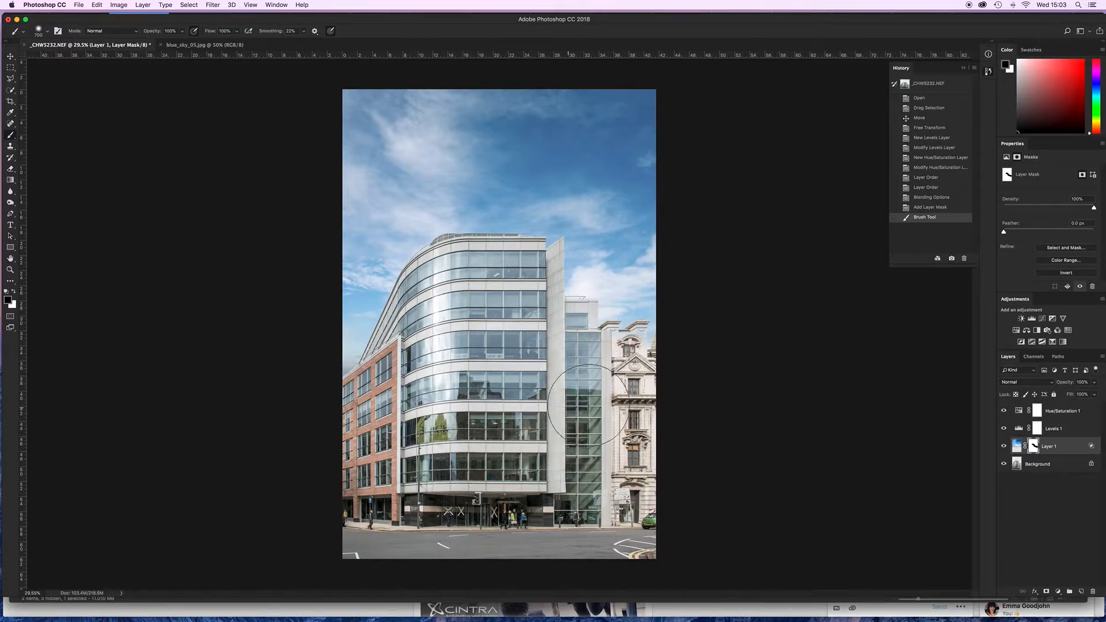
{"action": "left_click_drag", "start_coordinate": [588, 406], "coordinate": [608, 358]}
Mask the sky off the stone building's chimneys and upper walls using a 125 px black brush.
{"action": "scroll", "coordinate": [621, 350], "scroll_direction": "up", "scroll_amount": 2}
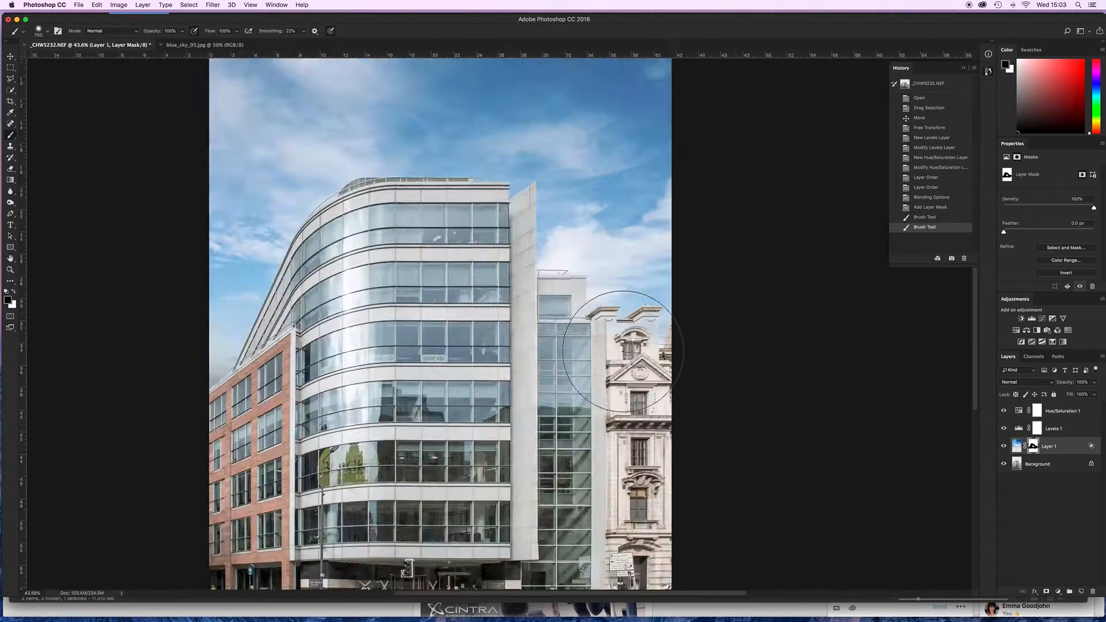
{"action": "scroll", "coordinate": [623, 351], "scroll_direction": "up", "scroll_amount": 5}
{"action": "scroll", "coordinate": [623, 351], "scroll_direction": "down", "scroll_amount": 6}
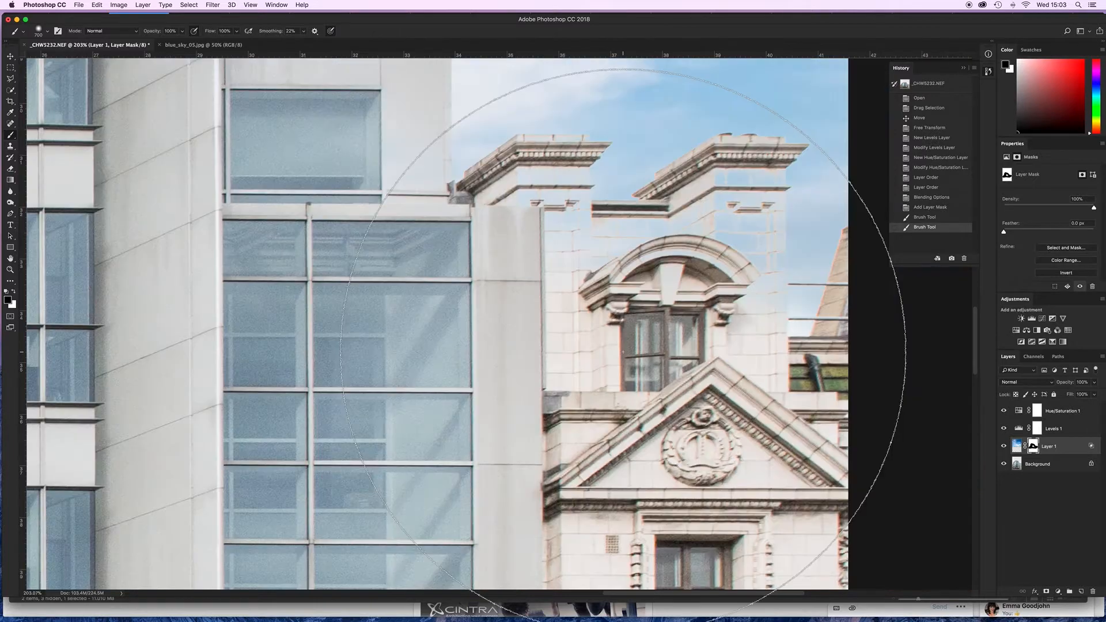
{"action": "scroll", "coordinate": [623, 351], "scroll_direction": "up", "scroll_amount": 3}
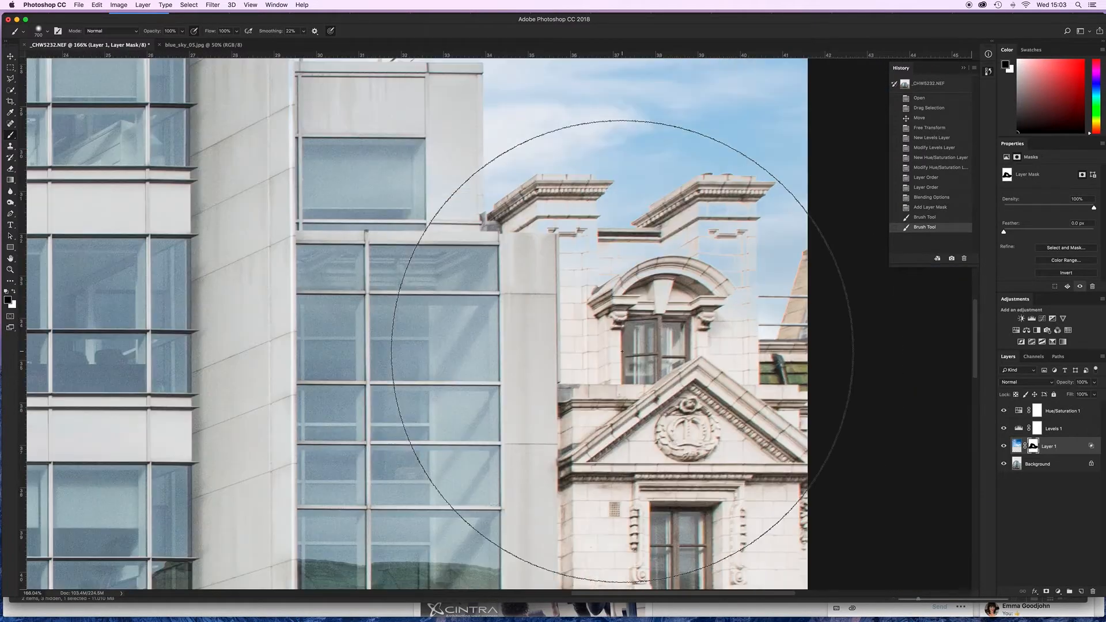
{"action": "key", "text": "bracketleft"}
{"action": "key", "text": "bracketleft"}
{"action": "key", "text": "bracketleft"}
{"action": "key", "text": "bracketleft"}
{"action": "key", "text": "bracketleft"}
{"action": "key", "text": "bracketleft"}
{"action": "key", "text": "bracketleft"}
{"action": "key", "text": "bracketleft"}
{"action": "key", "text": "bracketleft"}
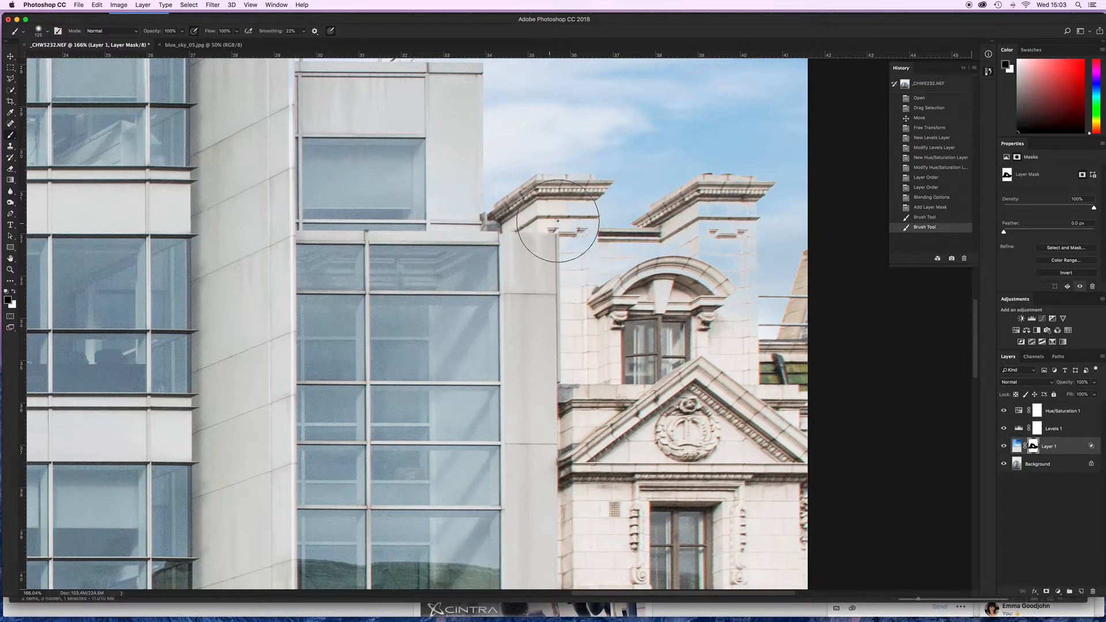
{"action": "left_click", "coordinate": [549, 201]}
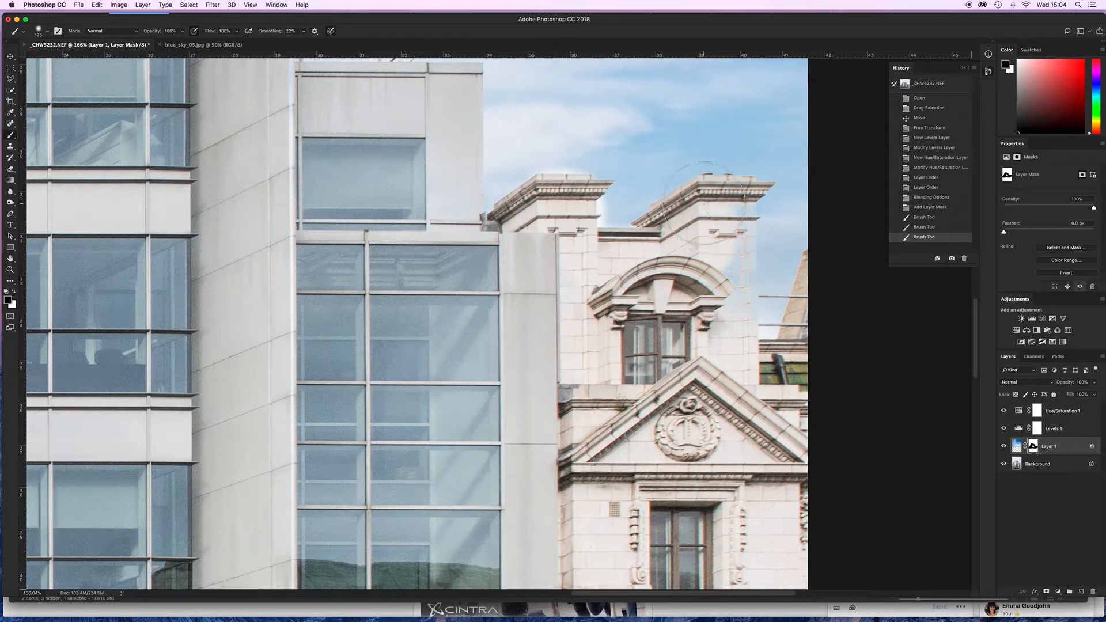
{"action": "mouse_move", "coordinate": [737, 207]}
{"action": "left_mouse_down"}
{"action": "mouse_move", "coordinate": [720, 405]}
{"action": "mouse_move", "coordinate": [712, 374]}
{"action": "mouse_move", "coordinate": [551, 399]}
{"action": "mouse_move", "coordinate": [683, 439]}
{"action": "mouse_move", "coordinate": [759, 425]}
{"action": "mouse_move", "coordinate": [749, 403]}
{"action": "left_mouse_up"}
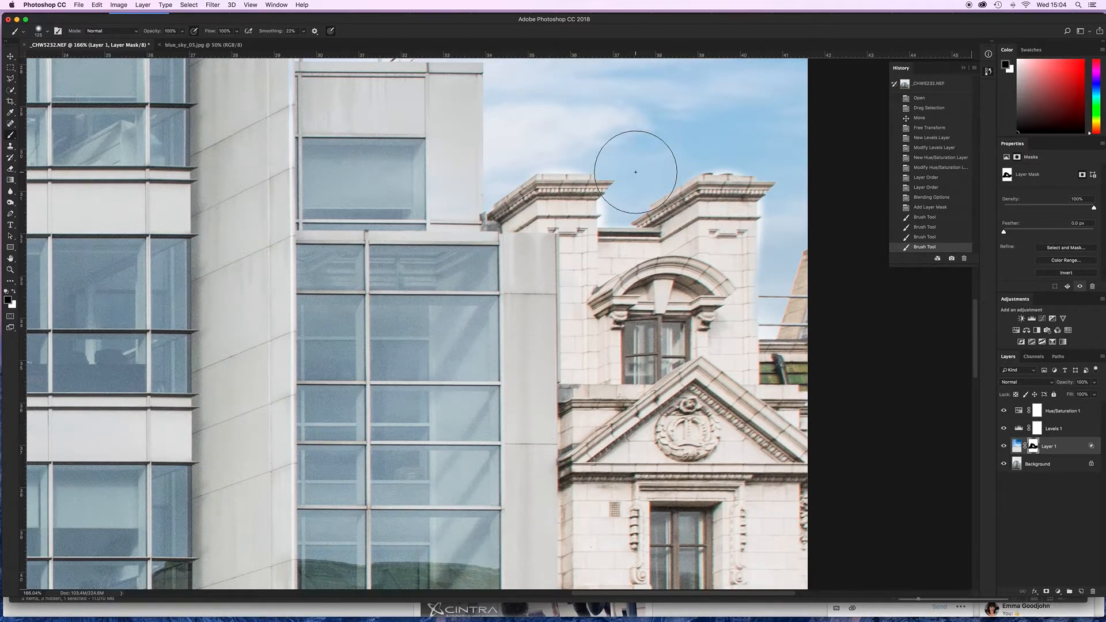
Paint white on the mask beside the two stone chimneys to restore the sky along their edges.
{"action": "key", "text": "x"}
{"action": "left_click", "coordinate": [614, 198]}
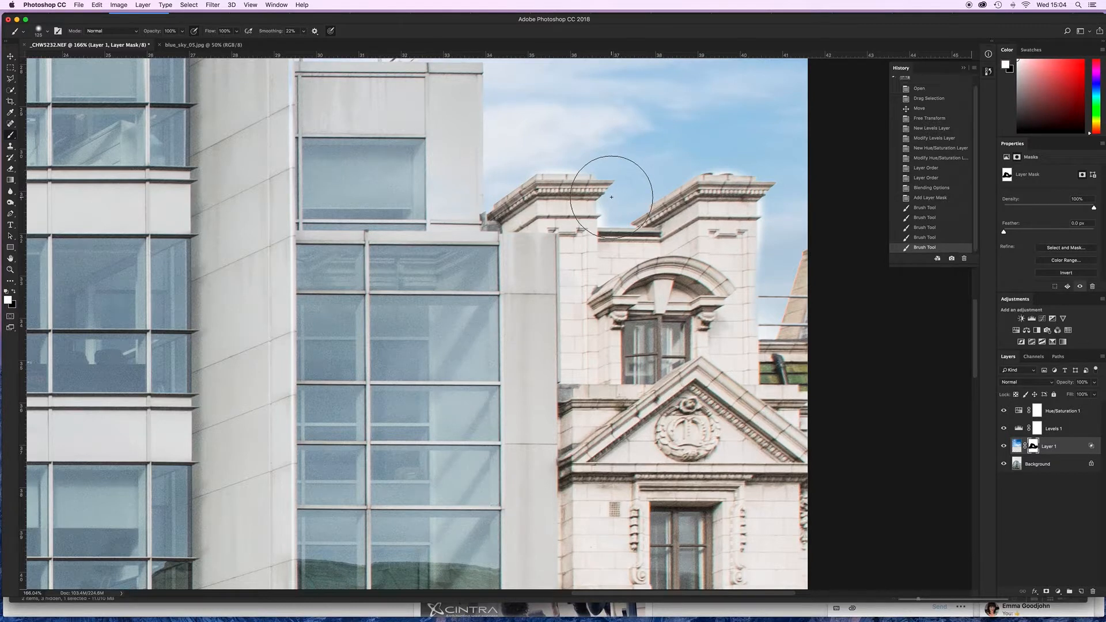
{"action": "left_click", "coordinate": [612, 209]}
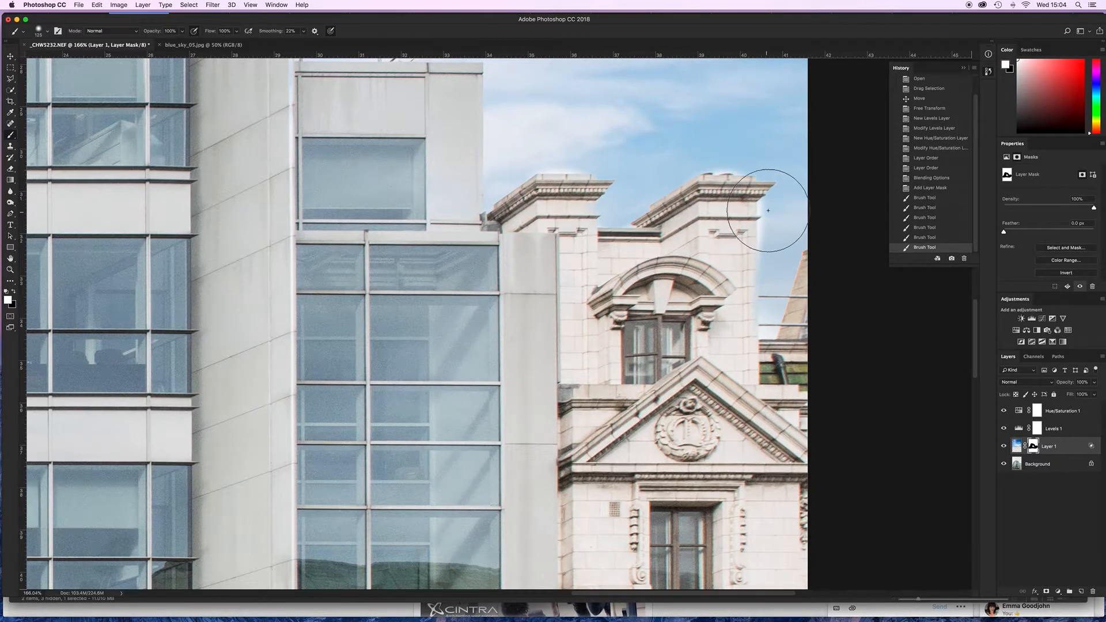
{"action": "left_click_drag", "start_coordinate": [774, 203], "coordinate": [773, 230]}
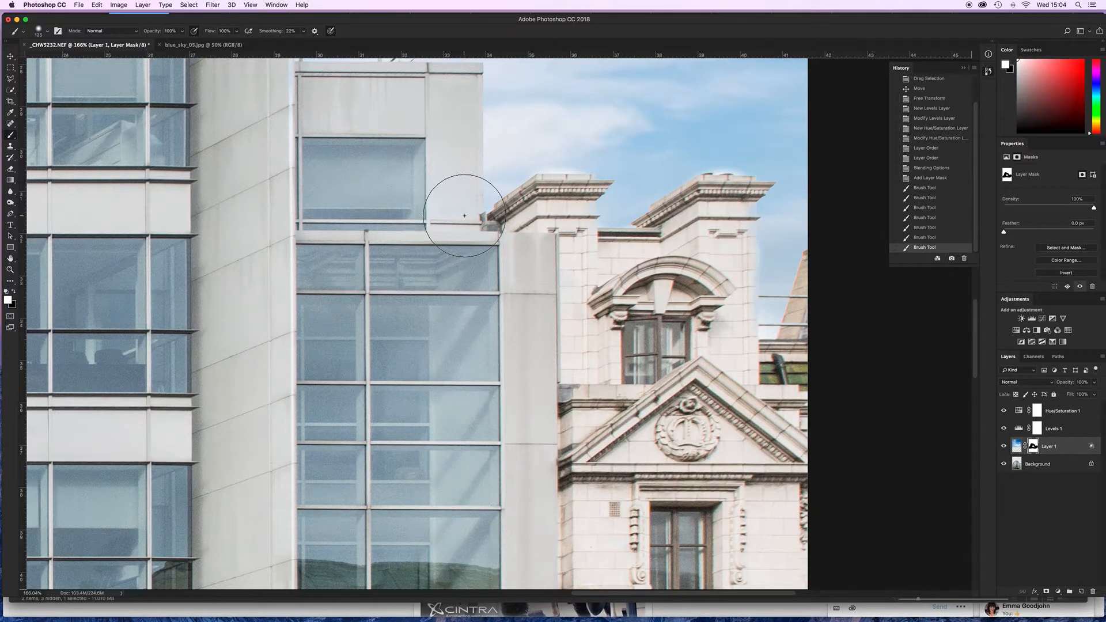
Set the Levels 1 midtone input to 1.26 and clip the adjustment to the sky layer, Layer 1.
{"action": "scroll", "coordinate": [461, 213], "scroll_direction": "down", "scroll_amount": 10}
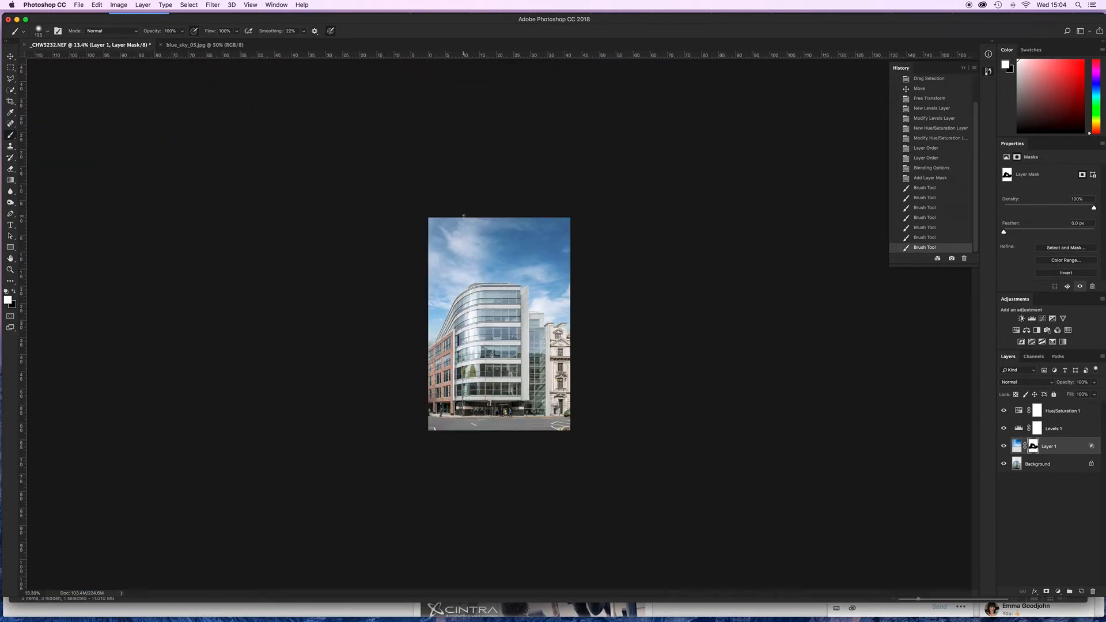
{"action": "scroll", "coordinate": [464, 216], "scroll_direction": "up", "scroll_amount": 2}
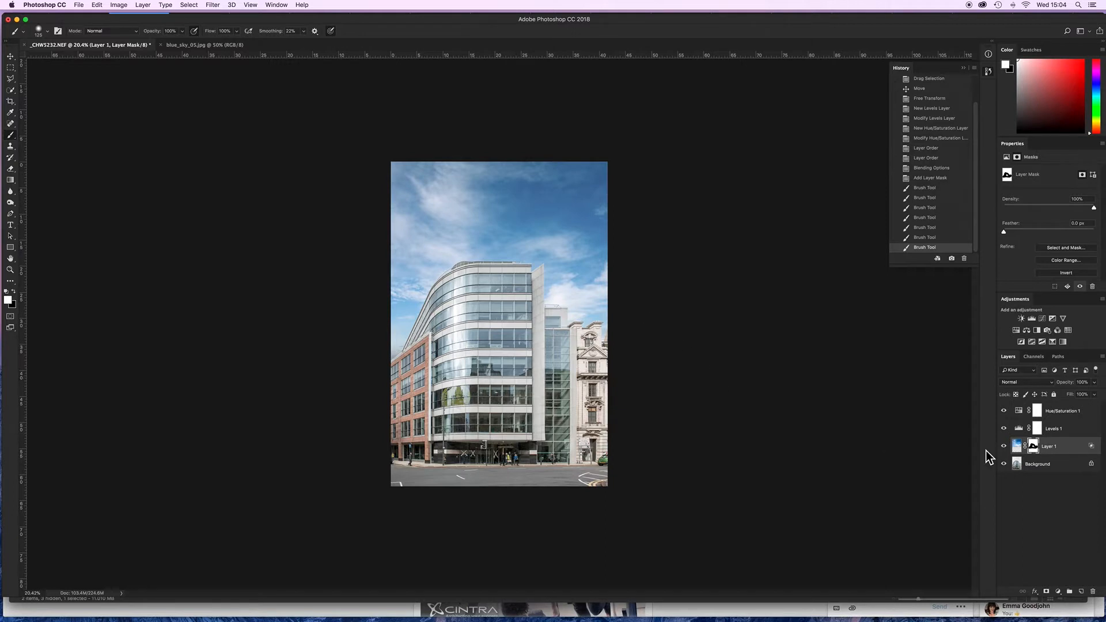
{"action": "left_click", "coordinate": [1019, 429]}
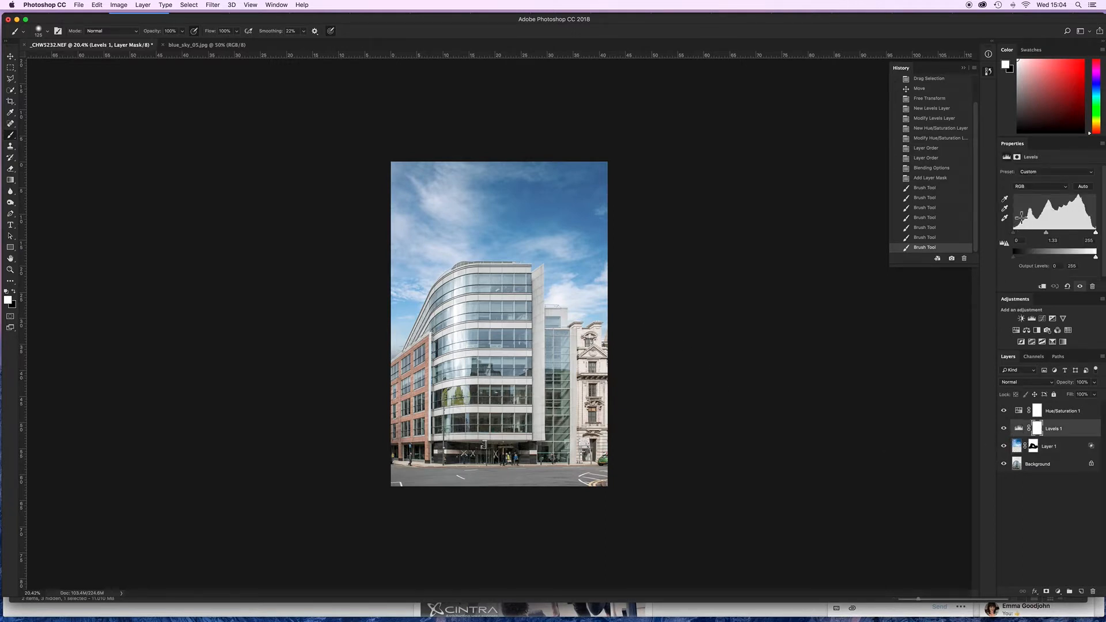
{"action": "left_click_drag", "start_coordinate": [1046, 233], "coordinate": [1048, 233]}
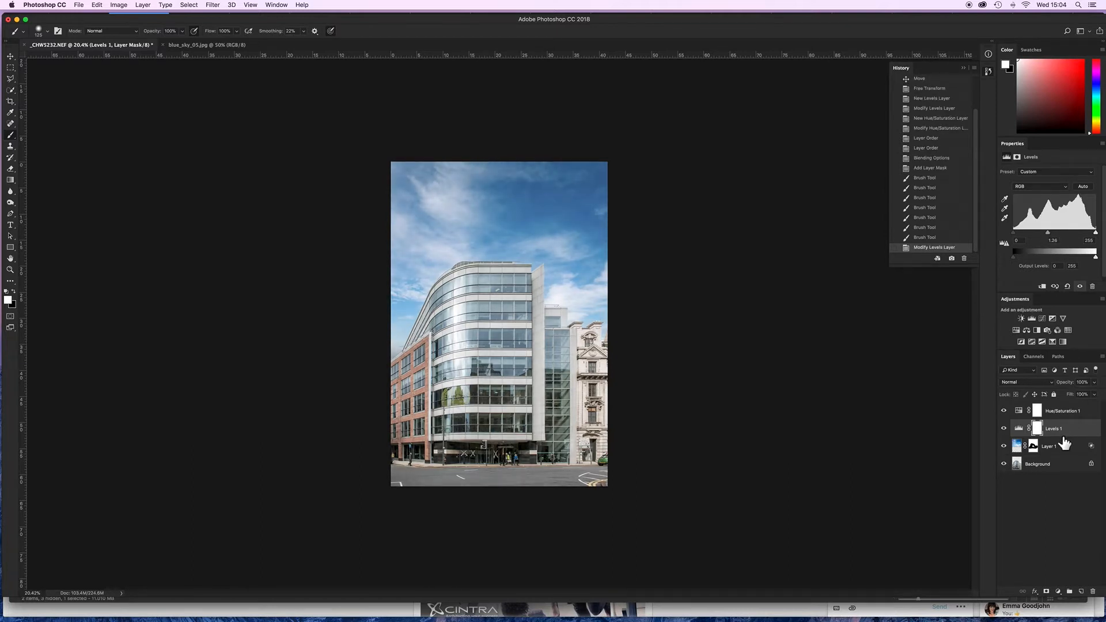
{"action": "left_click_drag", "start_coordinate": [1064, 442], "coordinate": [1063, 432]}
{"action": "left_click", "coordinate": [1063, 432], "text": "alt"}
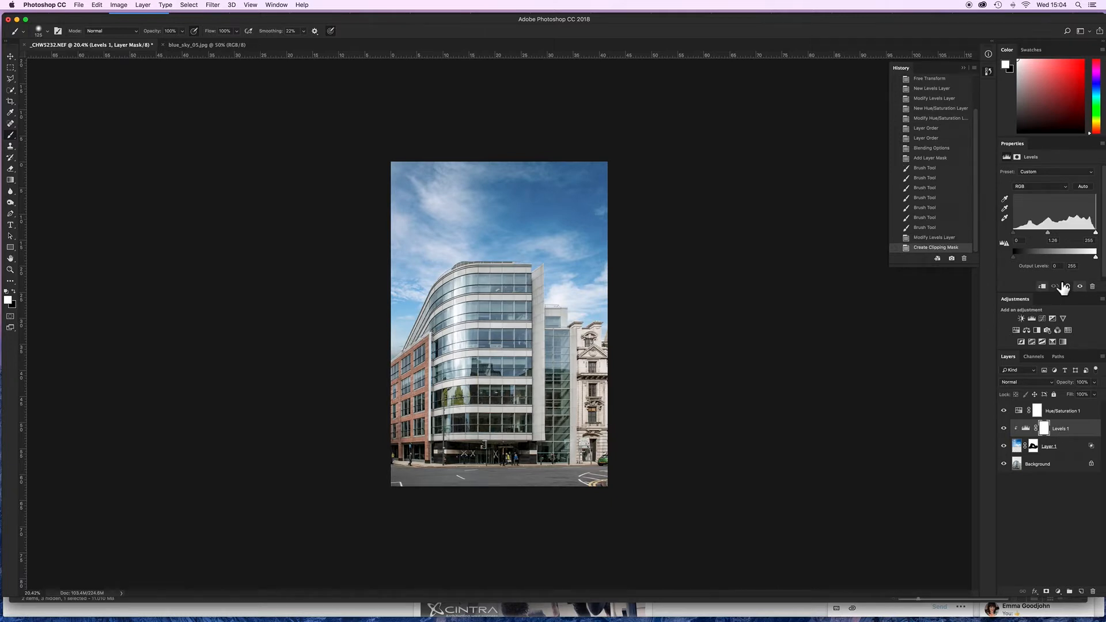
Brighten the sky by setting the clipped Levels adjustment's midtone input to 2.07.
{"action": "left_click_drag", "start_coordinate": [1047, 234], "coordinate": [1034, 234]}
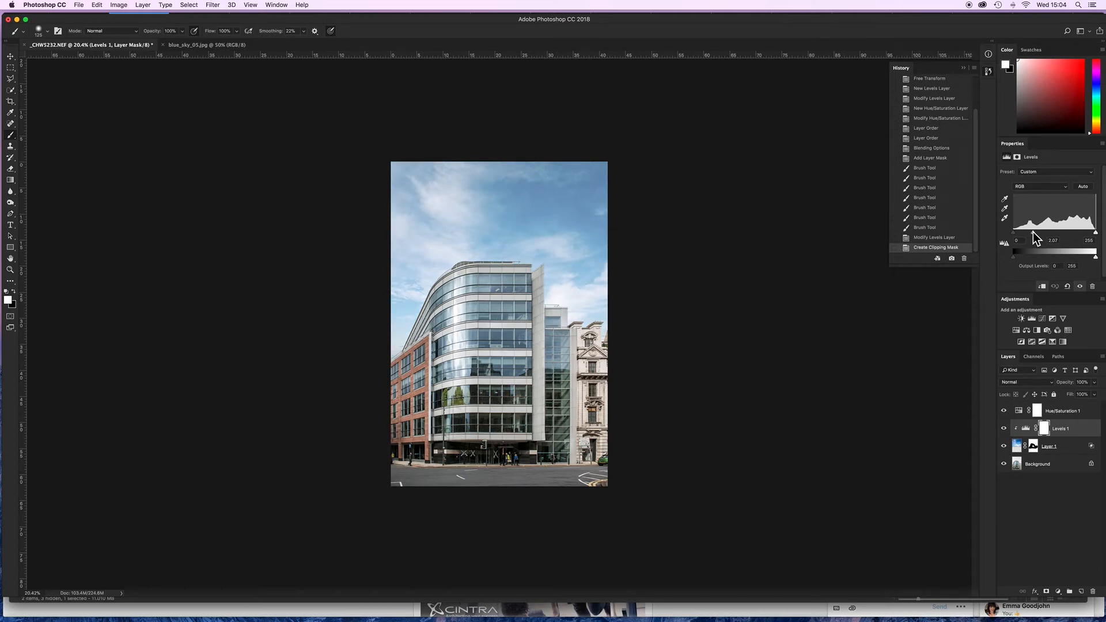
{"action": "left_click_drag", "start_coordinate": [1034, 234], "coordinate": [1033, 234]}
{"action": "scroll", "coordinate": [557, 303], "scroll_direction": "up", "scroll_amount": 3}
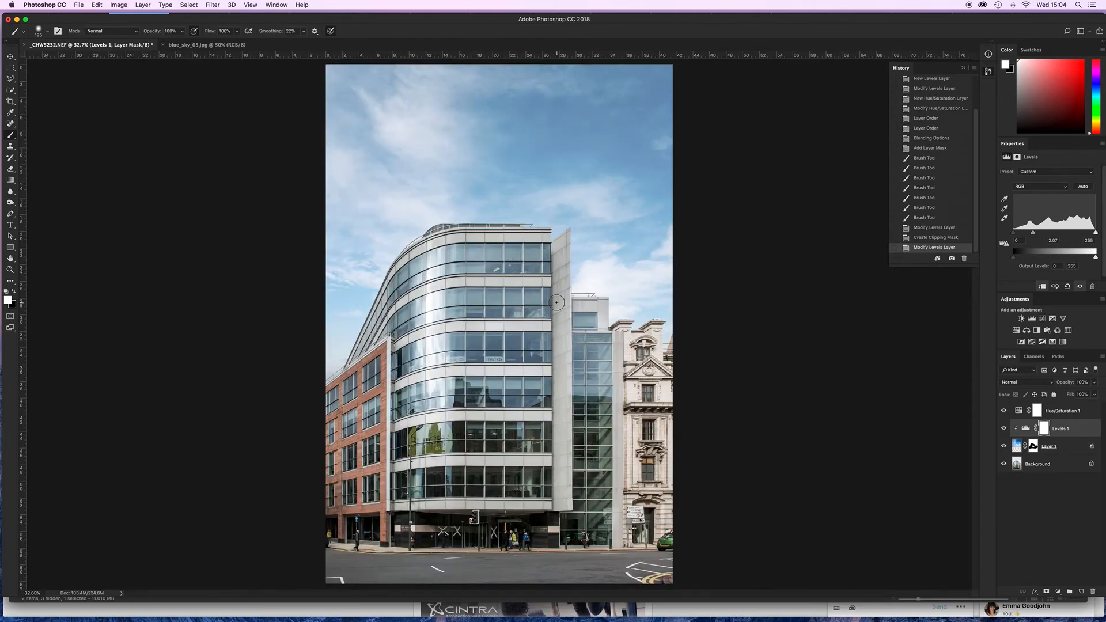